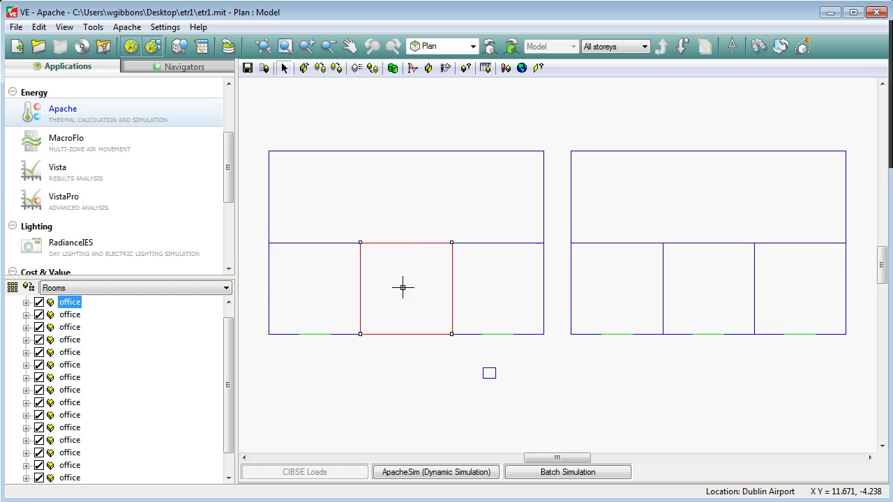
Step: Switch to Apache and start the location and weather data wizard
left_click_drag(227, 175, 226, 126)
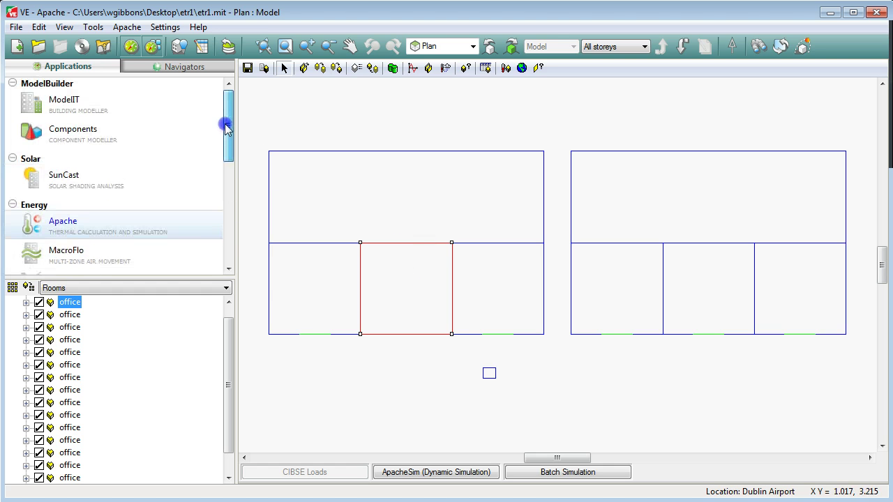
left_click(70, 224)
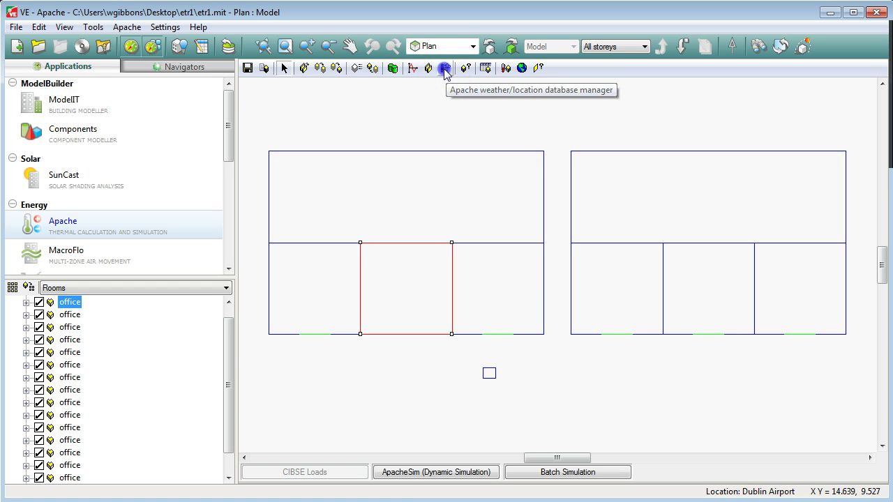
left_click(444, 68)
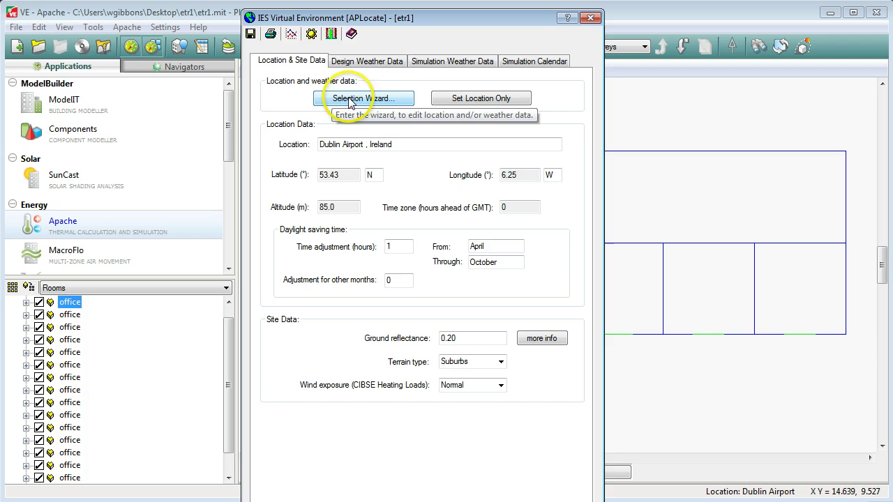
left_click(346, 100)
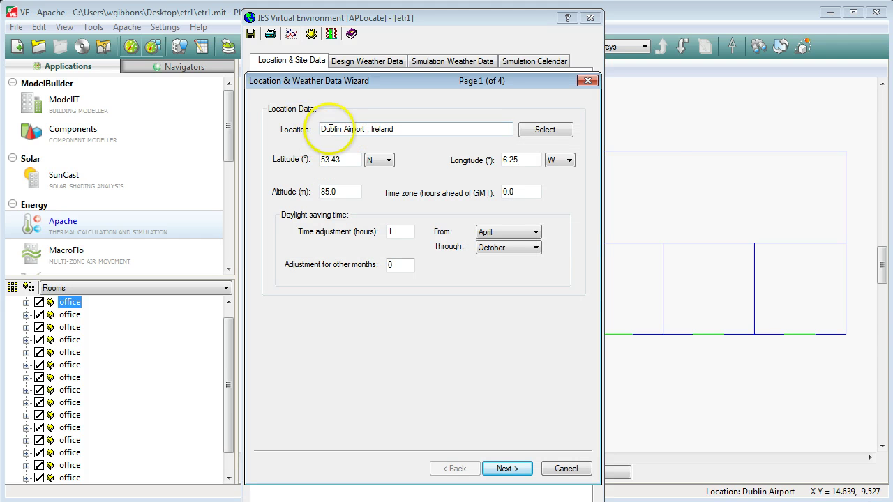
Step: Choose Europe > United Kingdom > London/Heathrow Airport as the site location
left_click(547, 131)
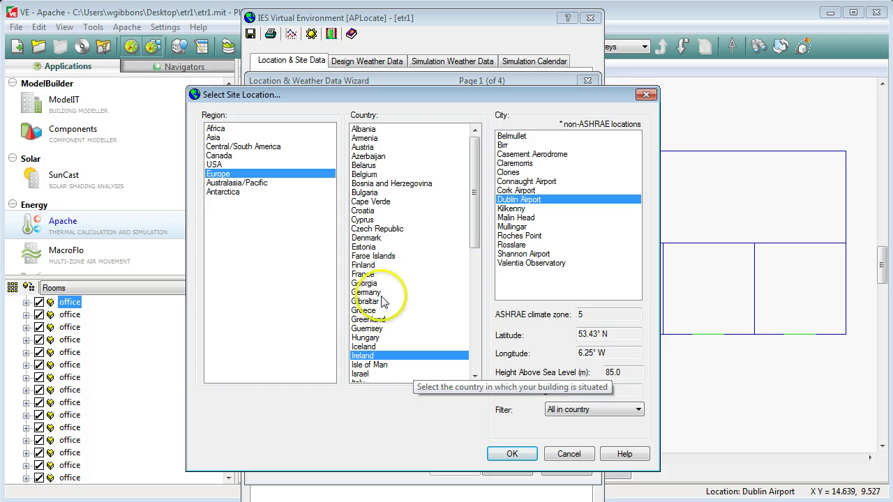
left_click_drag(473, 224, 474, 344)
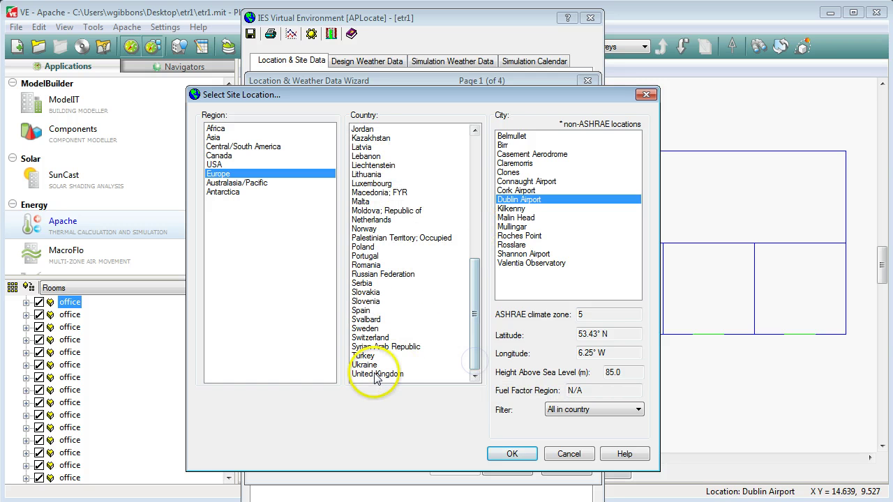
left_click(375, 374)
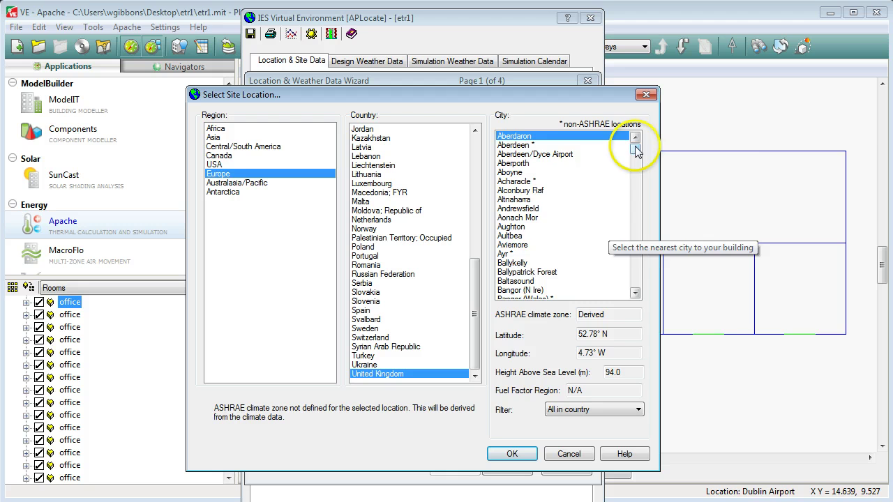
left_click_drag(635, 149, 634, 223)
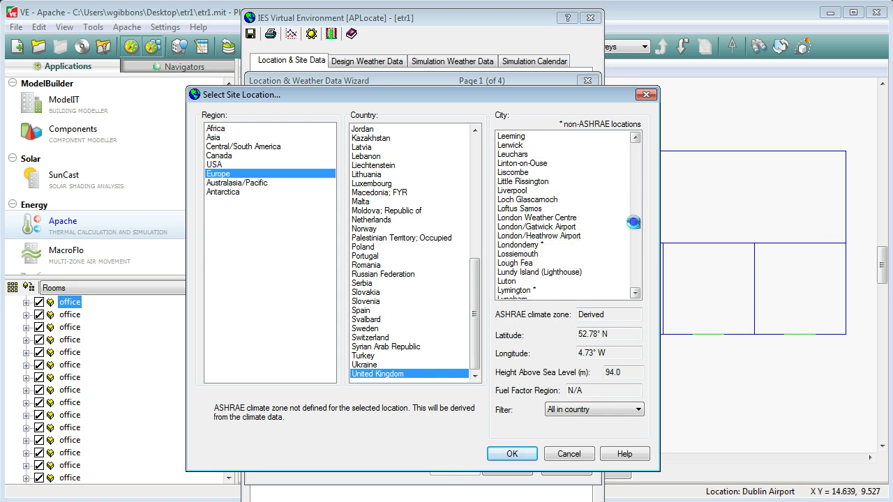
left_click(533, 238)
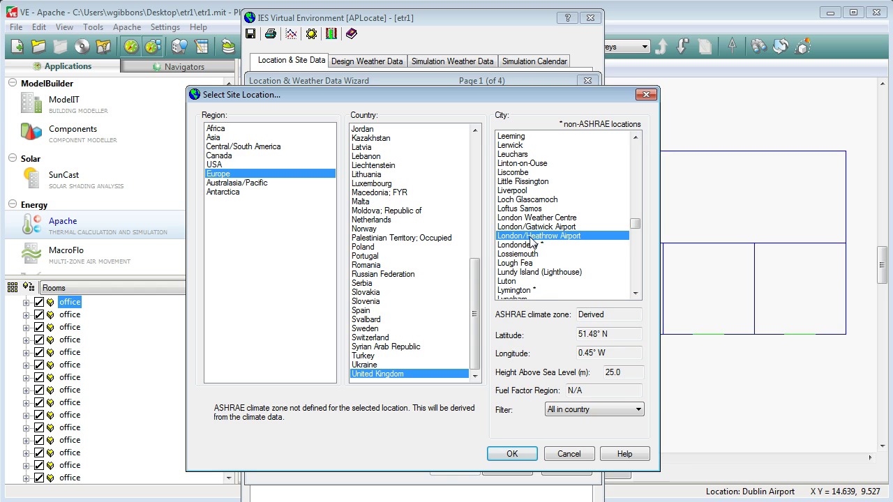
left_click(512, 453)
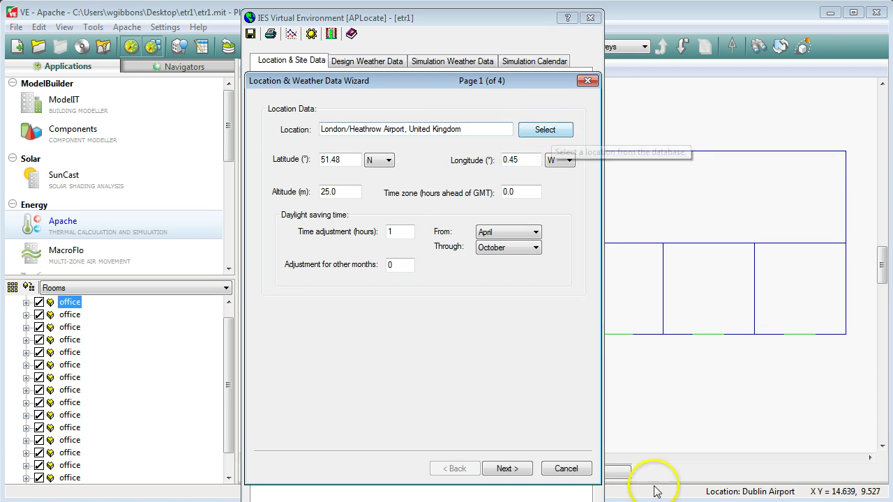
Step: Acquire ASHRAE design weather data for Heathrow
left_click(508, 469)
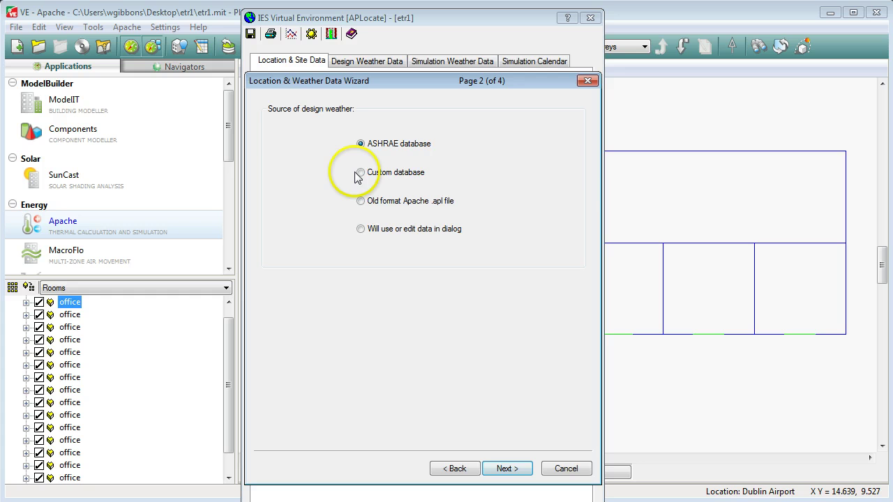
left_click(510, 470)
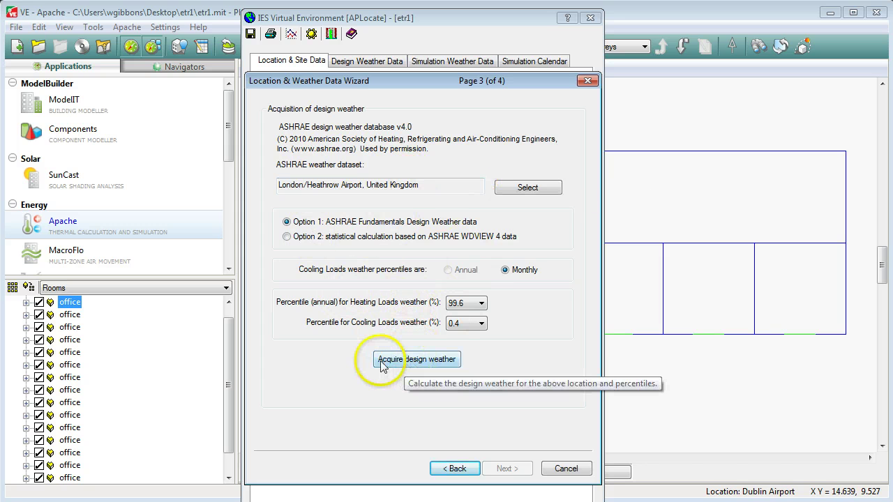
left_click(416, 360)
left_click(554, 295)
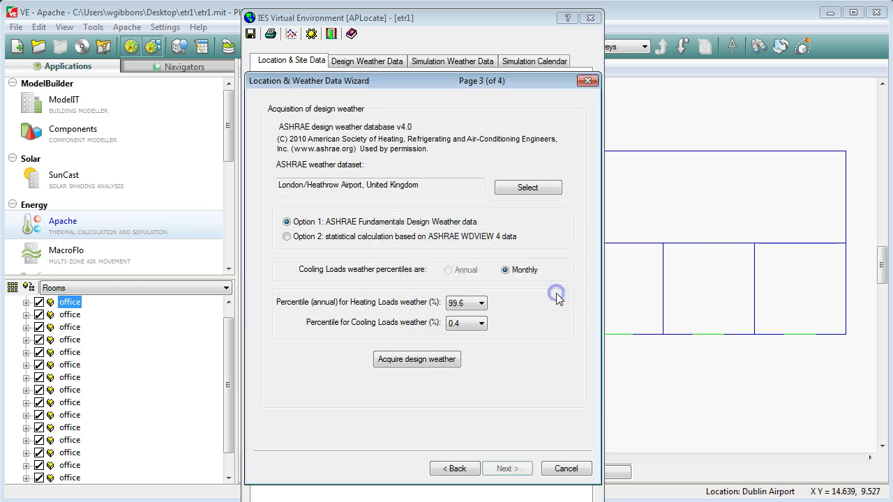
Step: Finish with Hrow9697.fwt as the simulation weather file and save the weather data
left_click(508, 469)
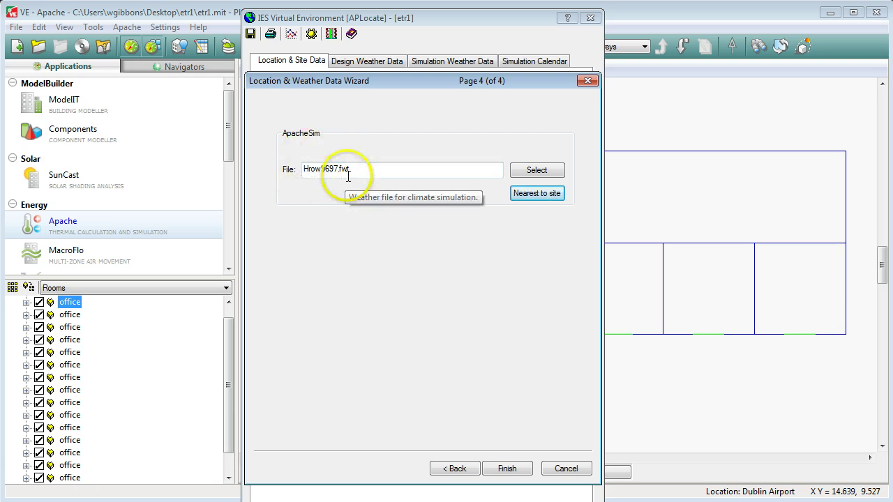
left_click(506, 467)
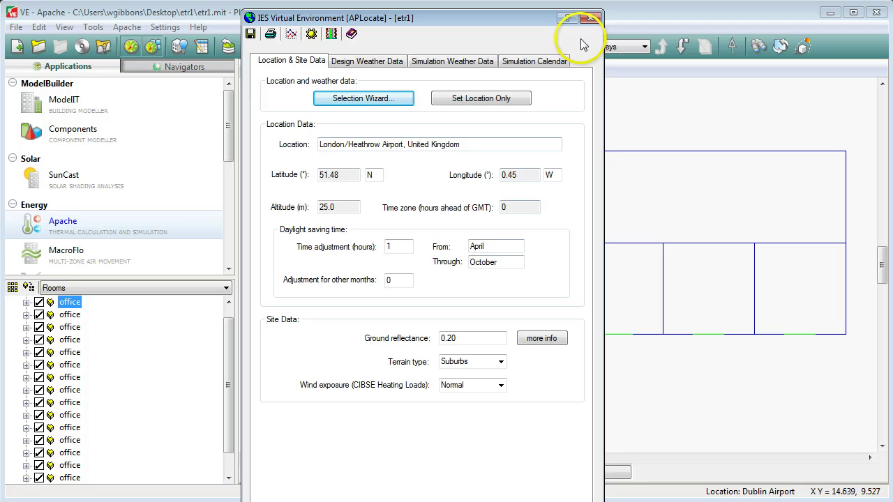
left_click(589, 18)
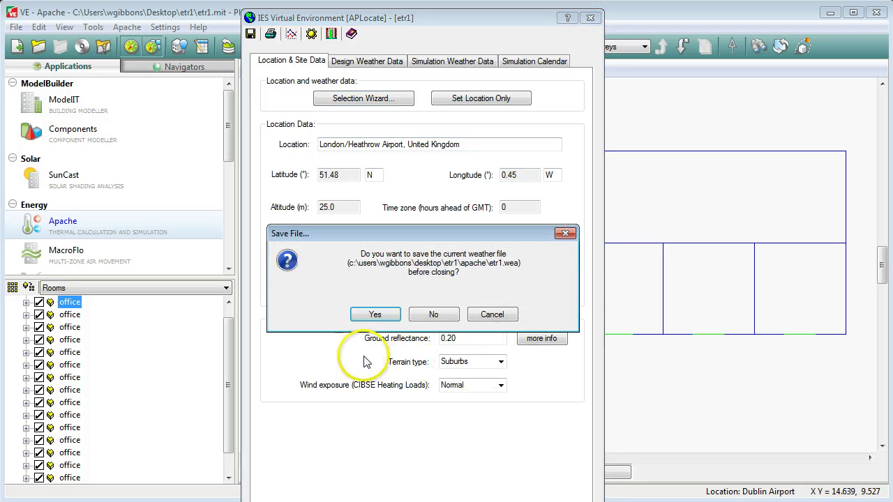
left_click(374, 316)
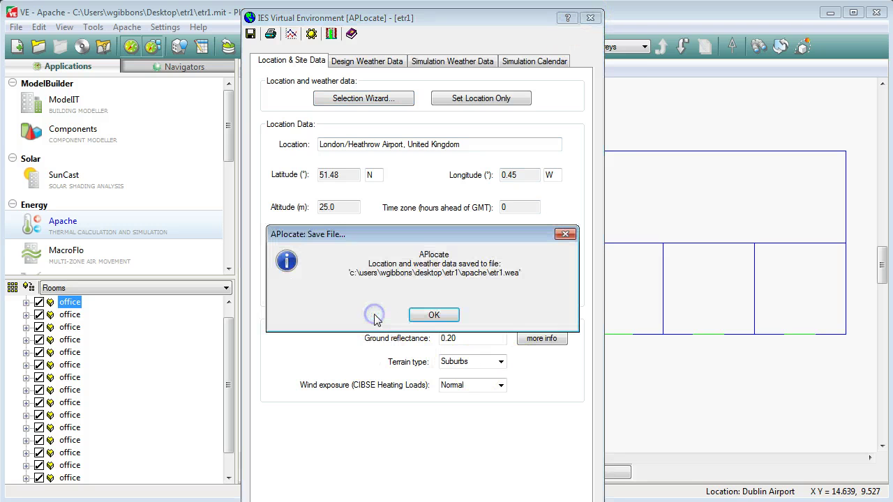
Step: Dismiss the weather-data saved confirmation and return to the Apache workspace
left_click(432, 316)
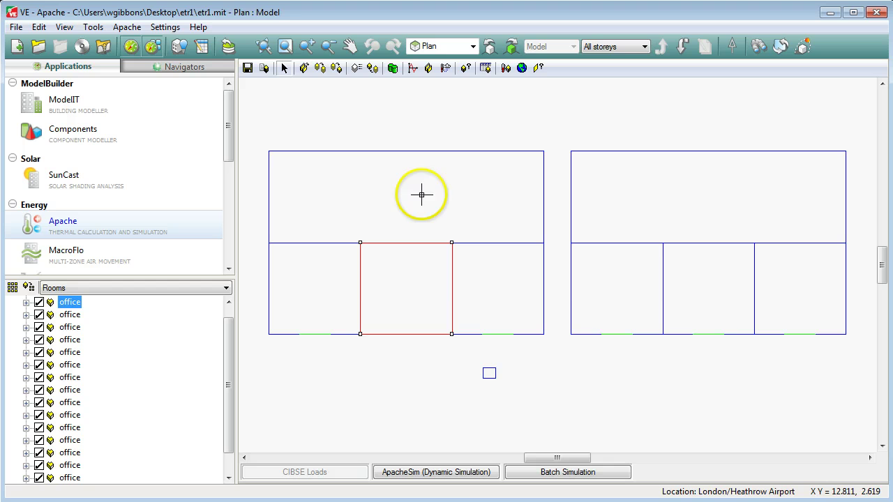
left_click(447, 475)
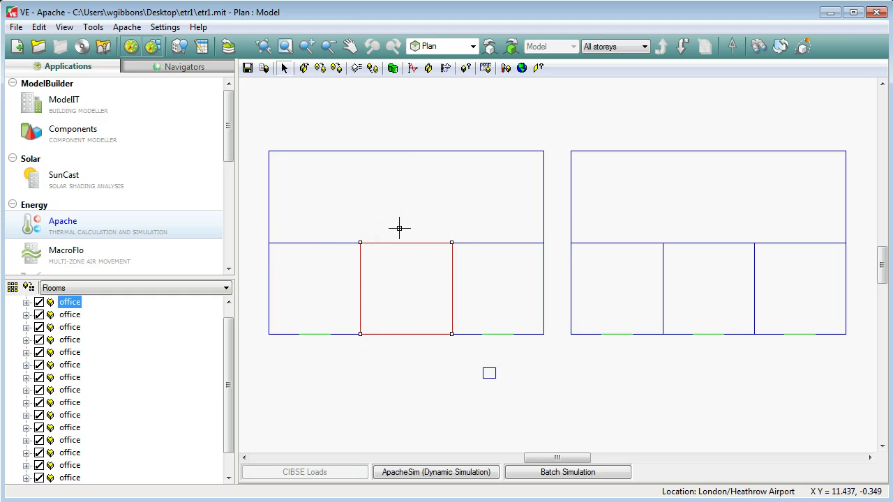
left_click_drag(363, 297, 416, 288)
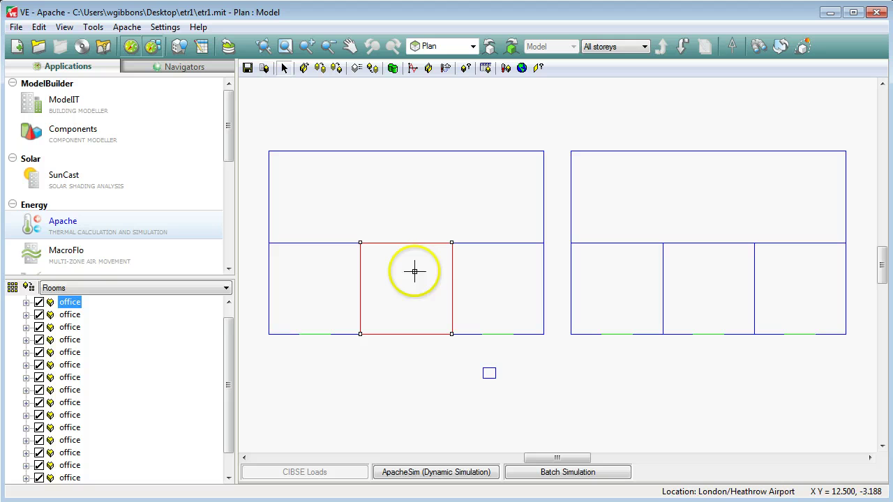
Step: Review office internal gains, 19 °C heating and 4 ac/h ventilation in Room Data, then close it
left_click(485, 68)
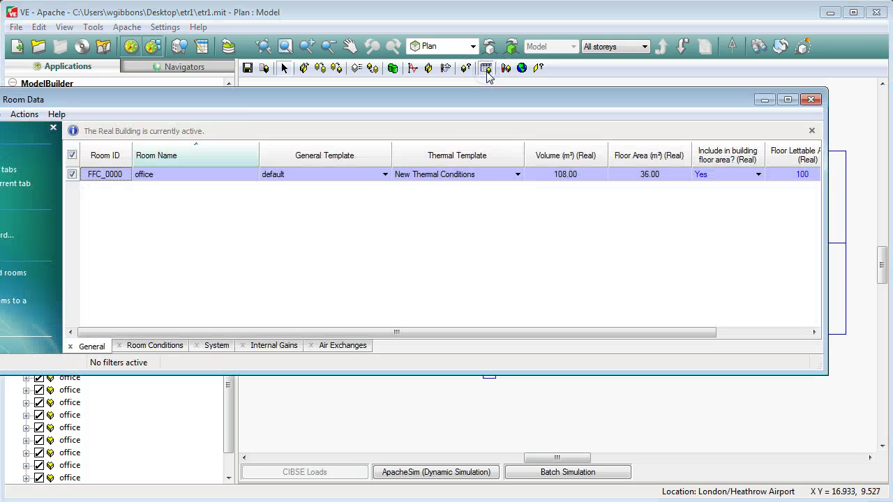
left_click(270, 346)
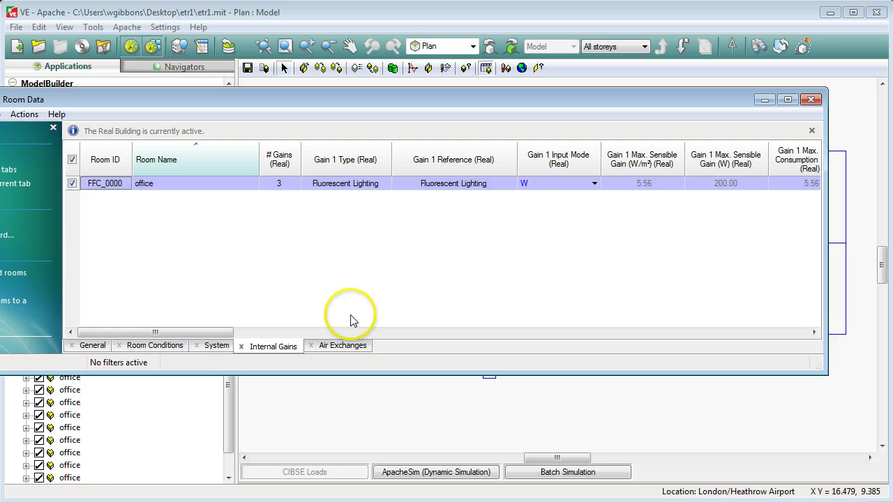
left_click_drag(213, 338, 483, 333)
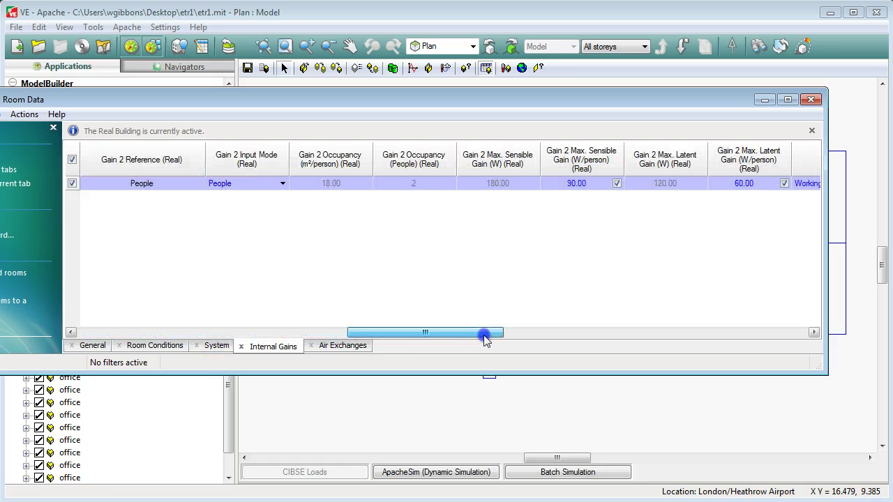
left_click_drag(454, 333, 566, 336)
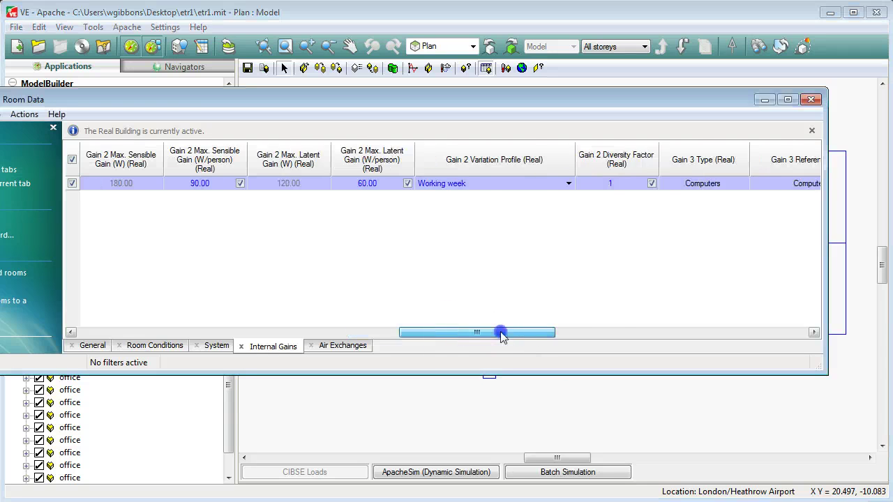
left_click(150, 347)
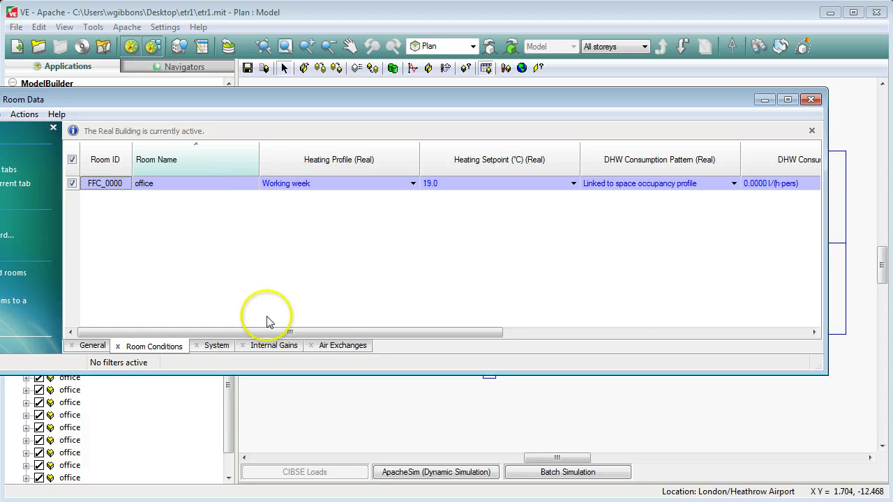
left_click(328, 350)
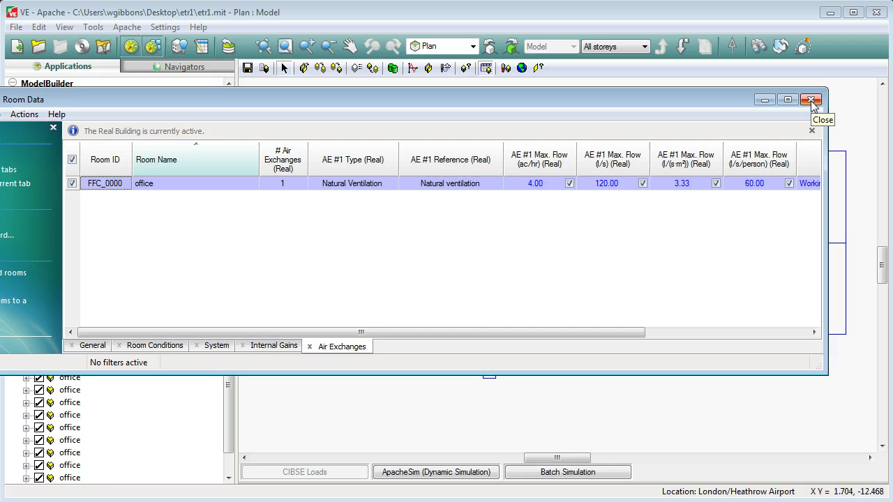
left_click(811, 100)
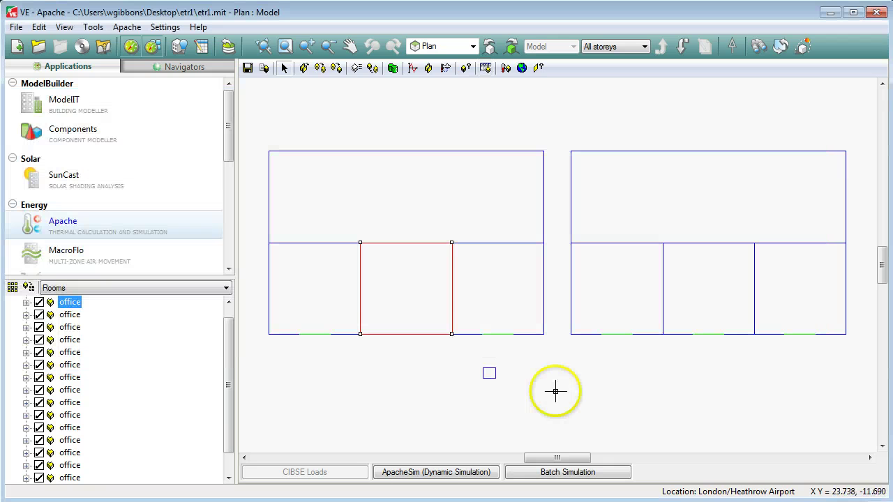
Step: Bring up output options for the 1 January–31 December ApacheSim run on Hrow9697 weather
left_click(416, 474)
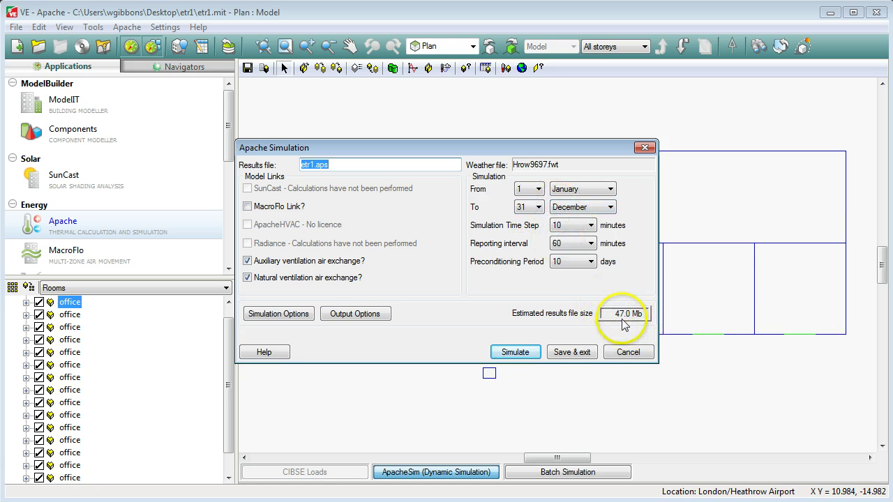
left_click(358, 314)
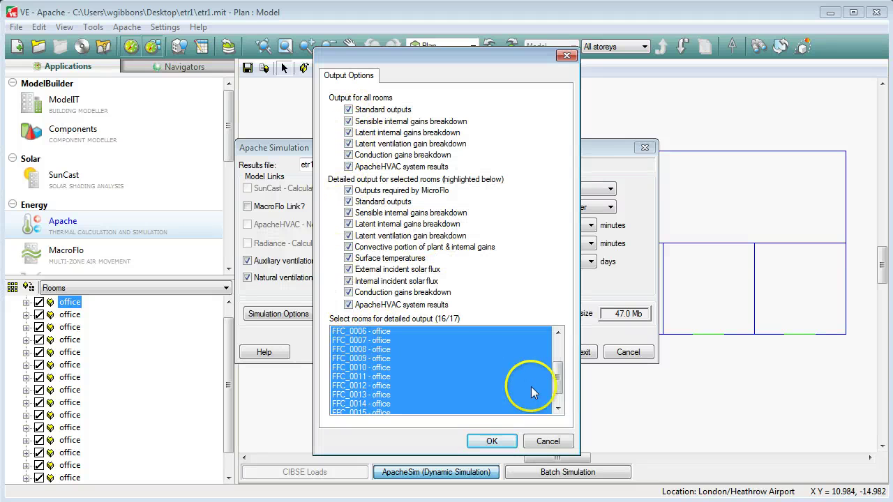
Step: Select rooms FFC_0000 through FFC_0015 for detailed output, excluding the shed, and confirm
scroll(551, 370, "up", 2)
left_click(419, 351)
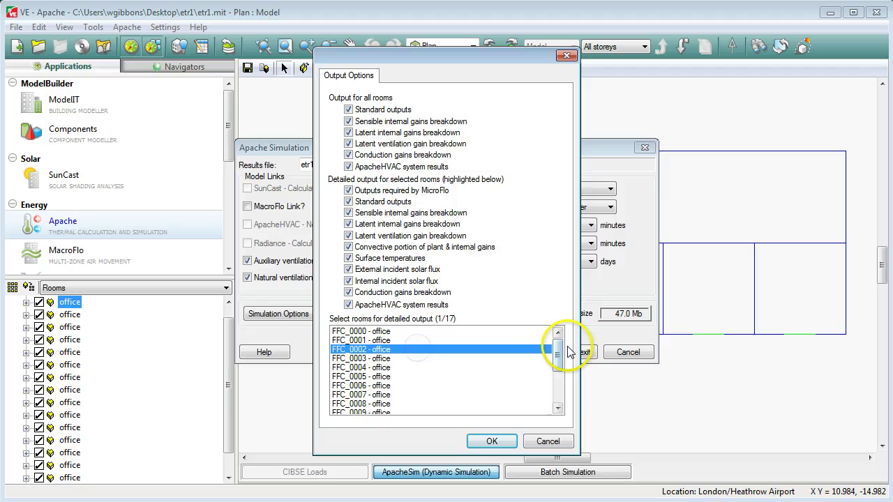
left_click(364, 332)
left_click_drag(558, 357, 558, 396)
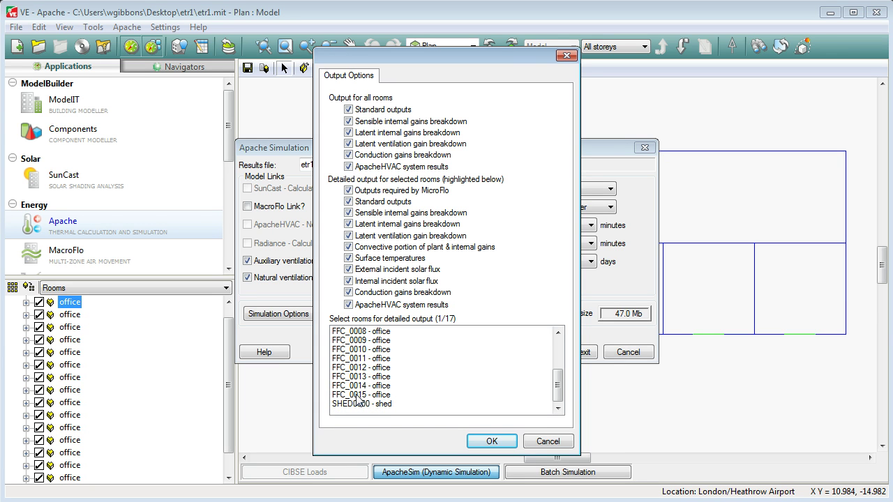
left_click(357, 395, "shift")
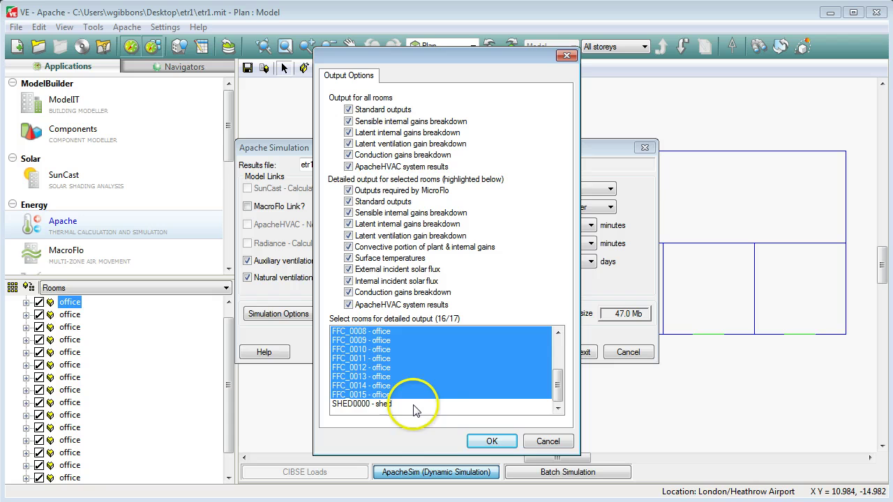
left_click(491, 443)
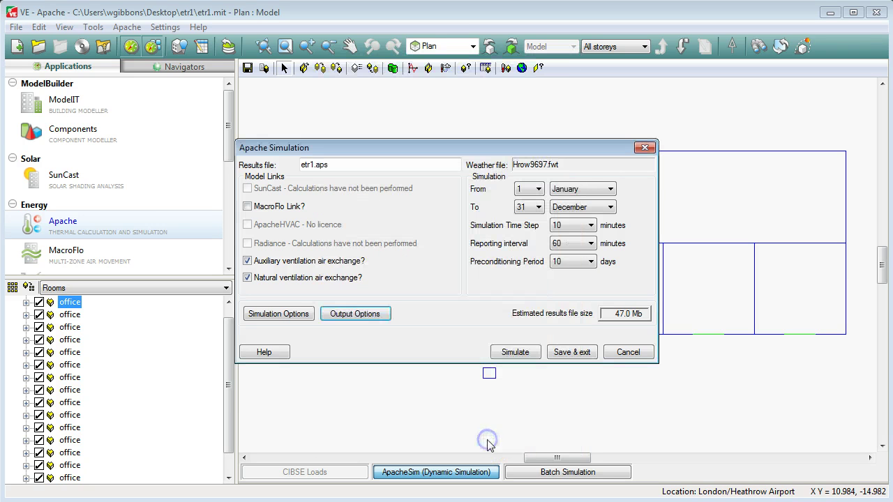
Step: Simulate the full year, overwriting etr1.aps, and load the results in Vista
left_click(515, 354)
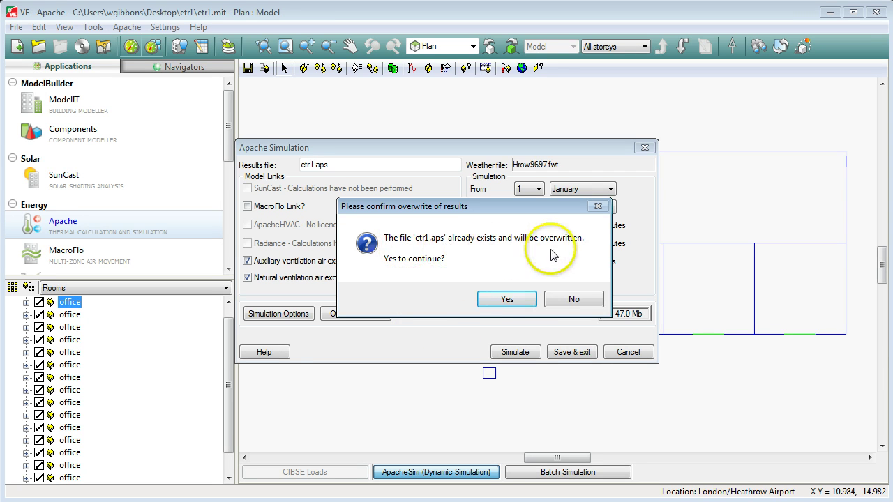
left_click(517, 305)
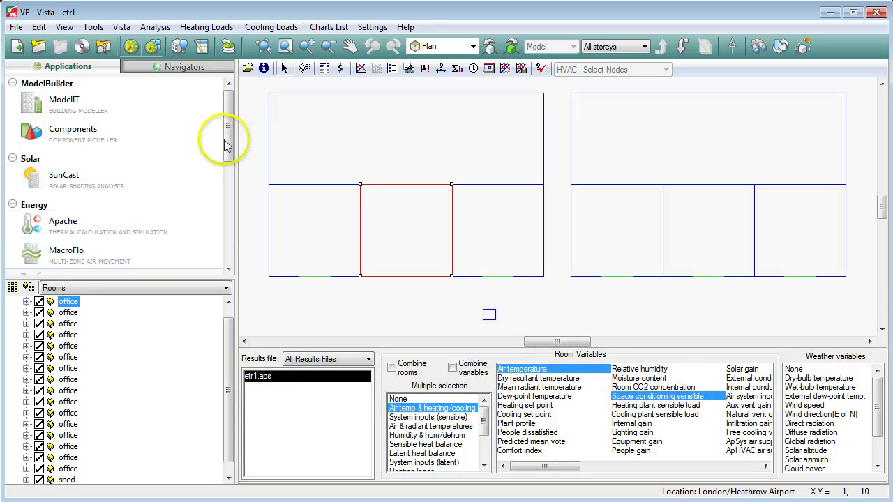
left_click_drag(229, 138, 225, 188)
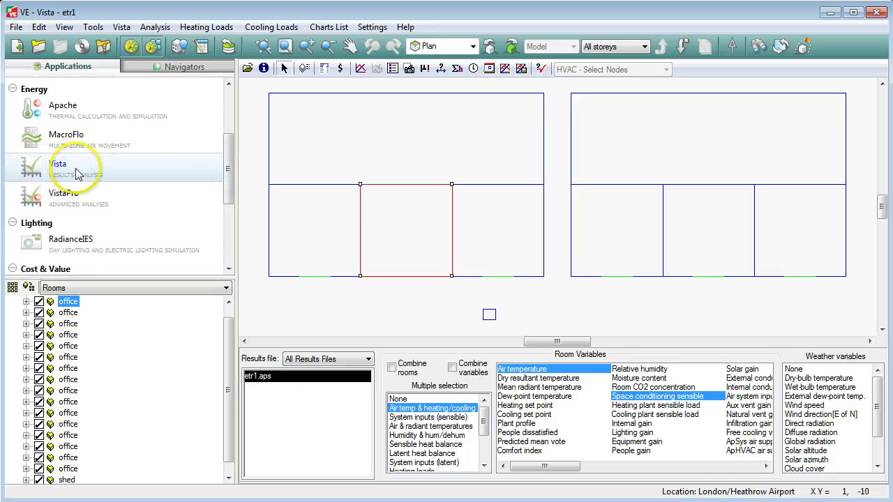
left_click(62, 173)
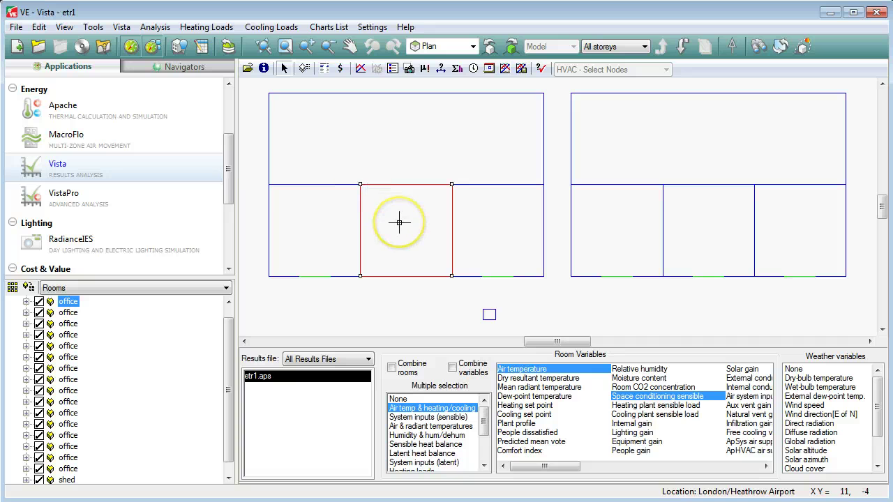
left_click(348, 125)
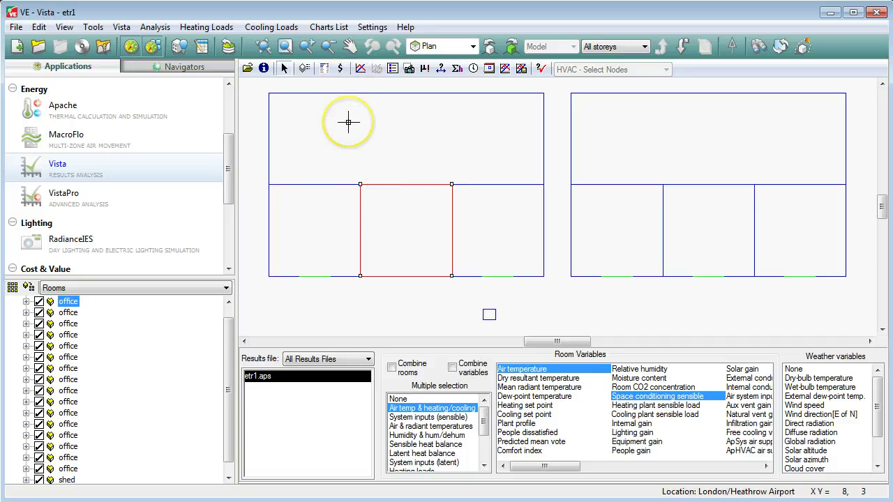
left_click(418, 205)
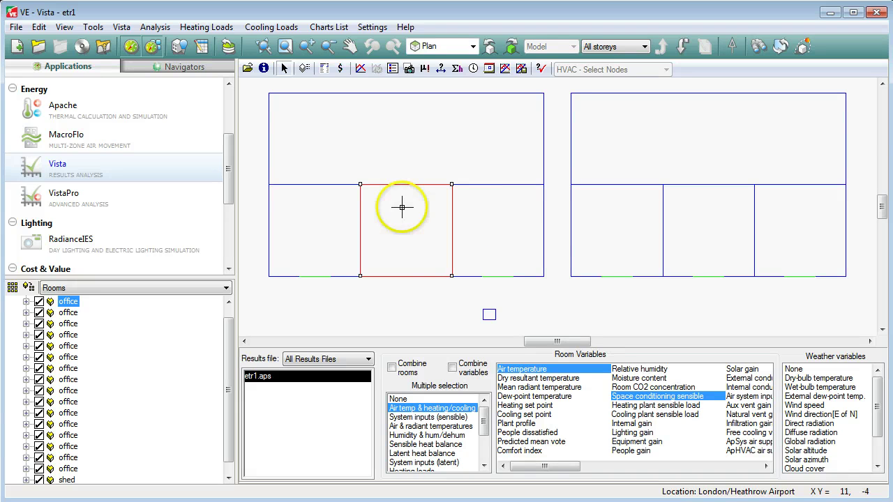
Step: Switch to axonometric view, pick another office room, and make air temperature the only variable
left_click(464, 47)
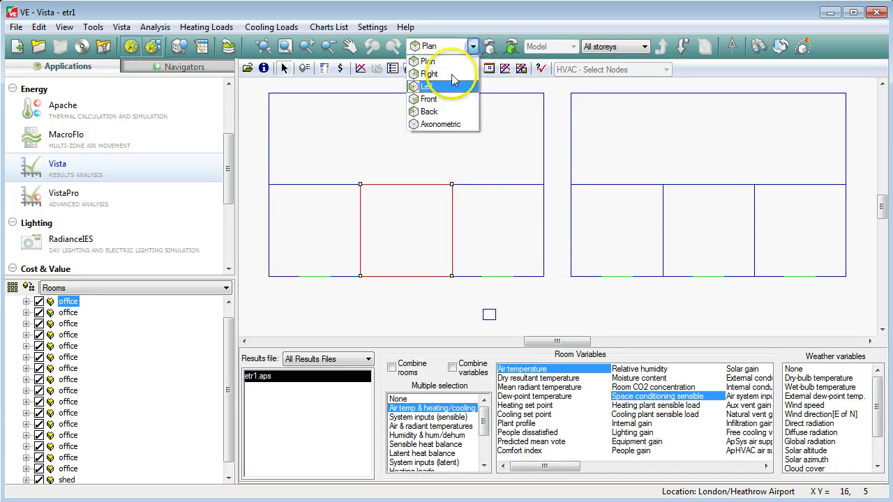
left_click(447, 126)
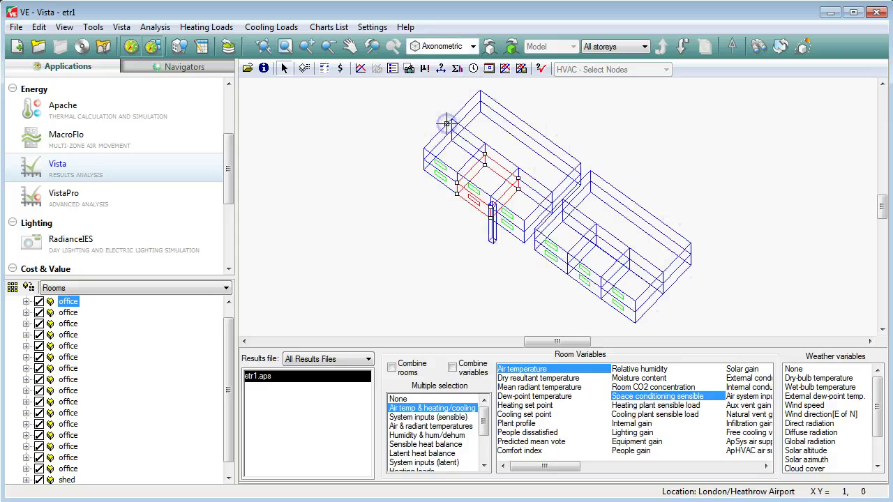
scroll(489, 205, "up", 1)
scroll(462, 205, "up", 1)
left_click(445, 158)
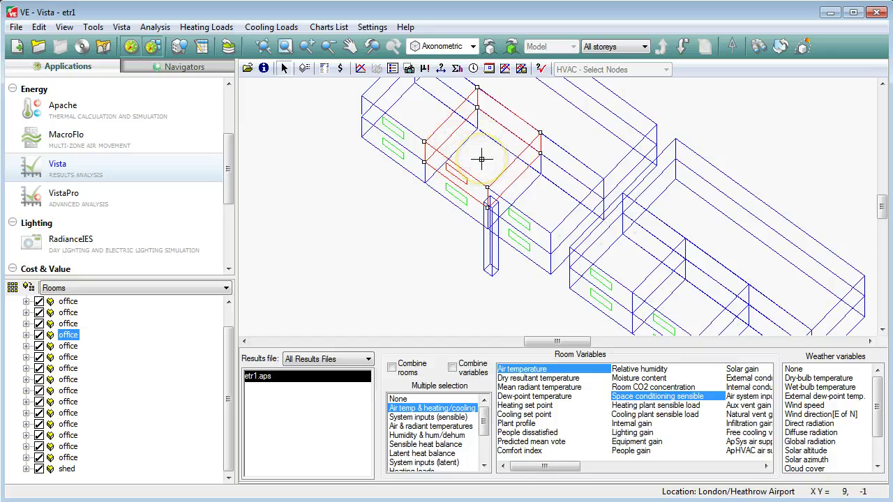
left_click(515, 370)
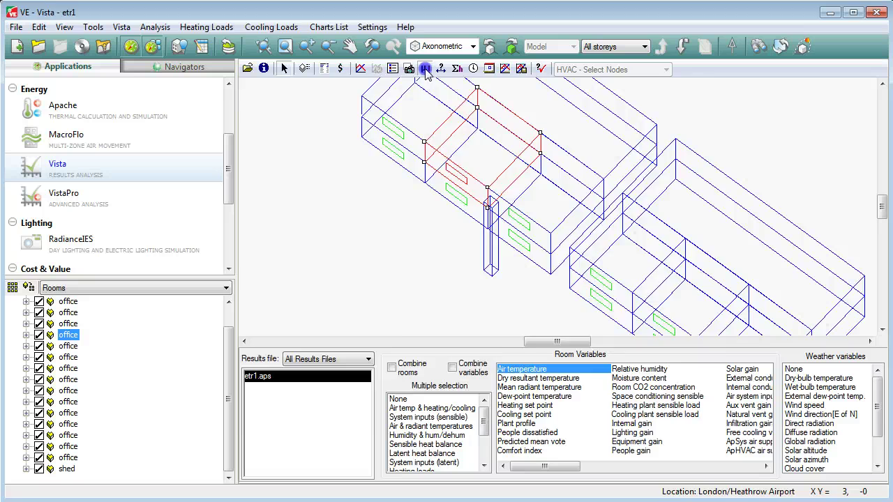
Step: Show office air-temperature statistics (12.26–24.71 °C, mean 18.87), then switch to hours-in-range
left_click(425, 67)
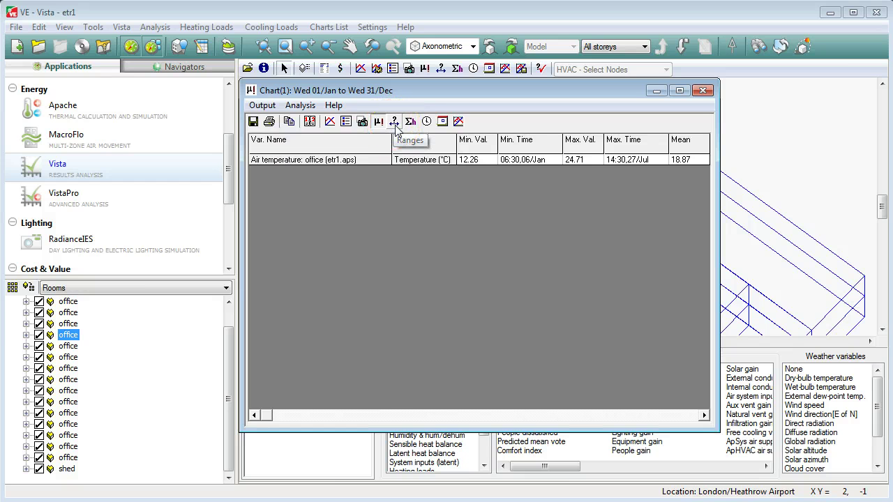
left_click(395, 123)
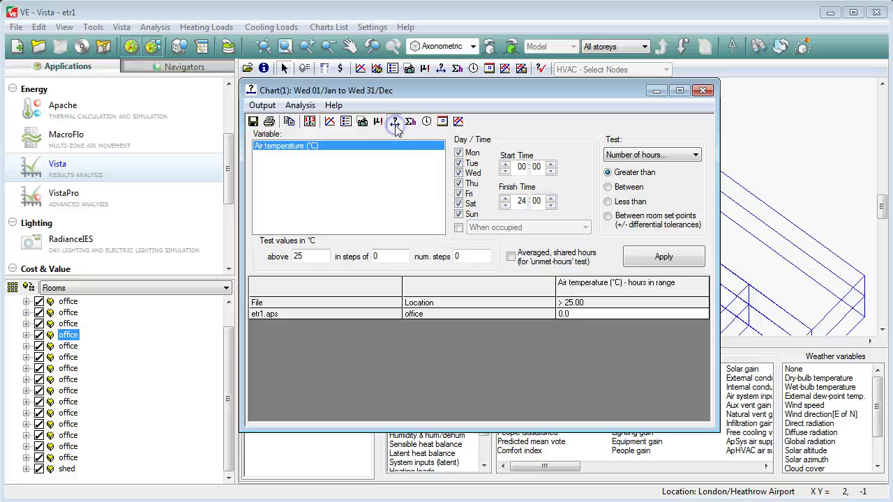
Step: Count office hours below 19 °C instead of above 25 °C
left_click(458, 227)
left_click(492, 232)
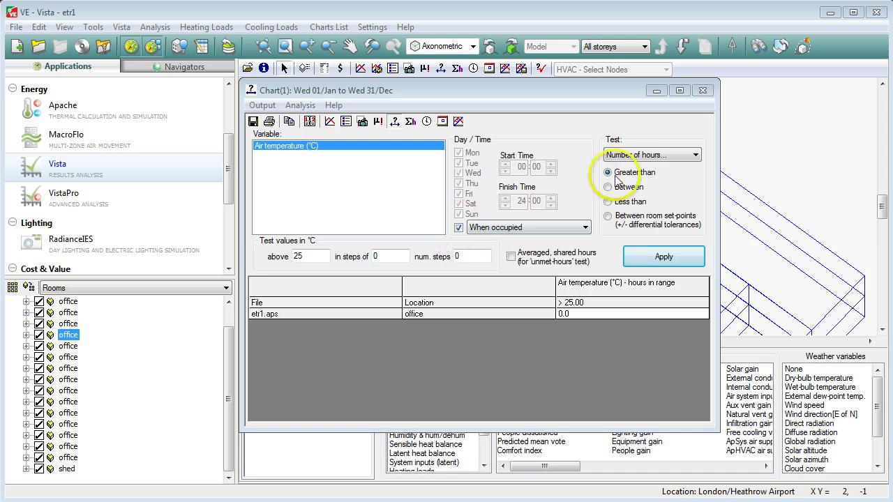
left_click(641, 157)
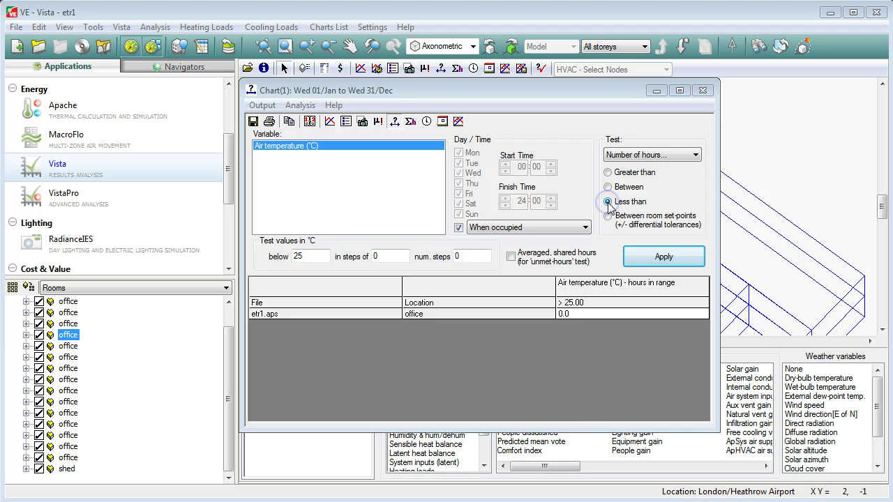
left_click_drag(312, 255, 282, 260)
type("19")
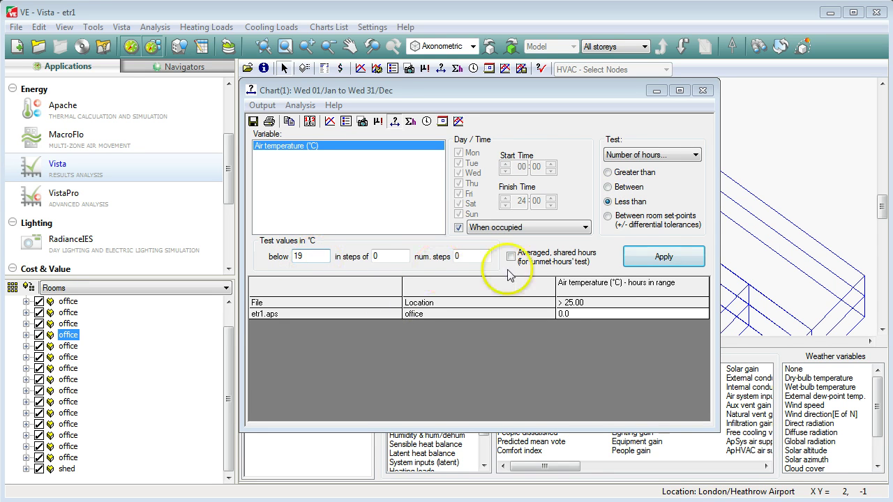
left_click(652, 257)
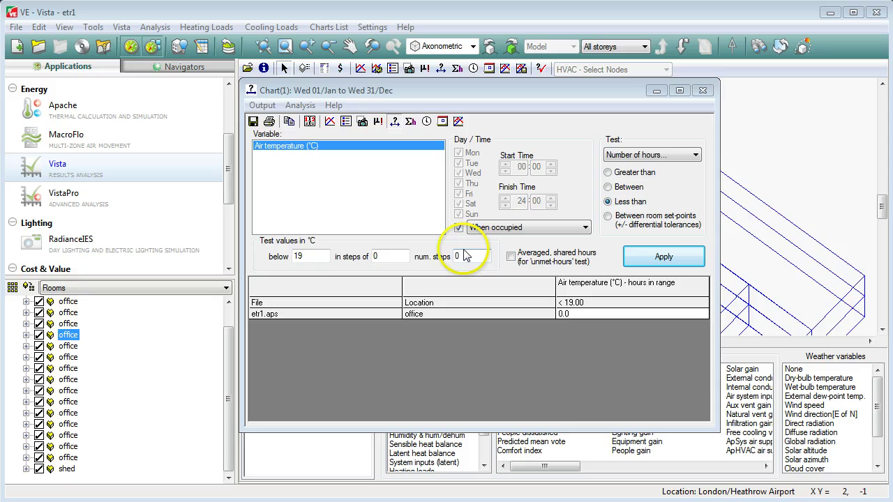
Step: Restrict the below-19 °C count to weekdays 07:00–17:00, giving 0.0 hours
left_click(459, 229)
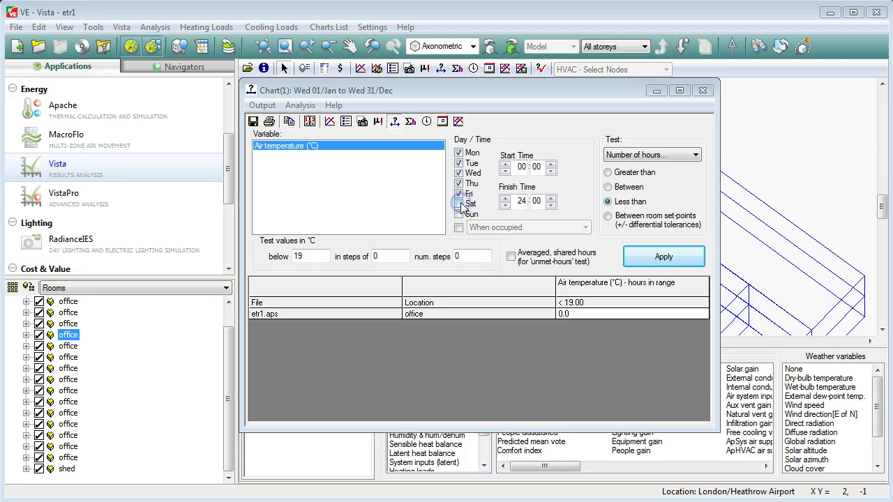
left_click(521, 167)
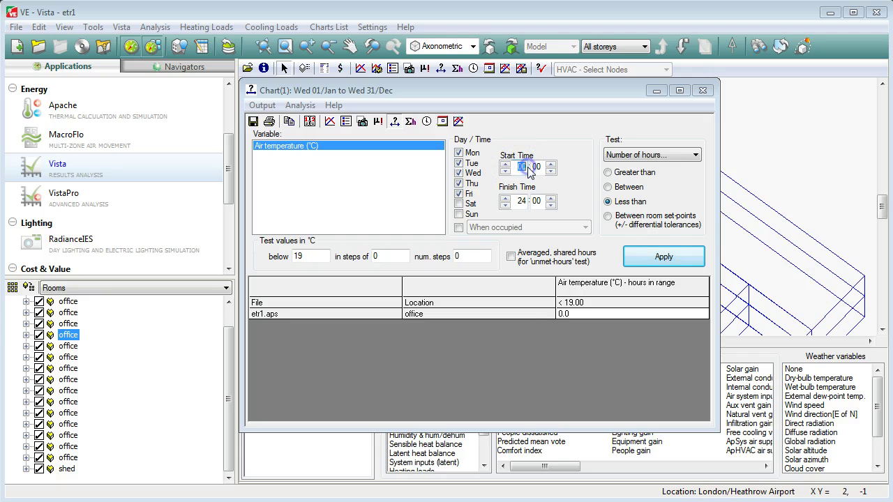
type("7")
left_click(521, 202)
type("17")
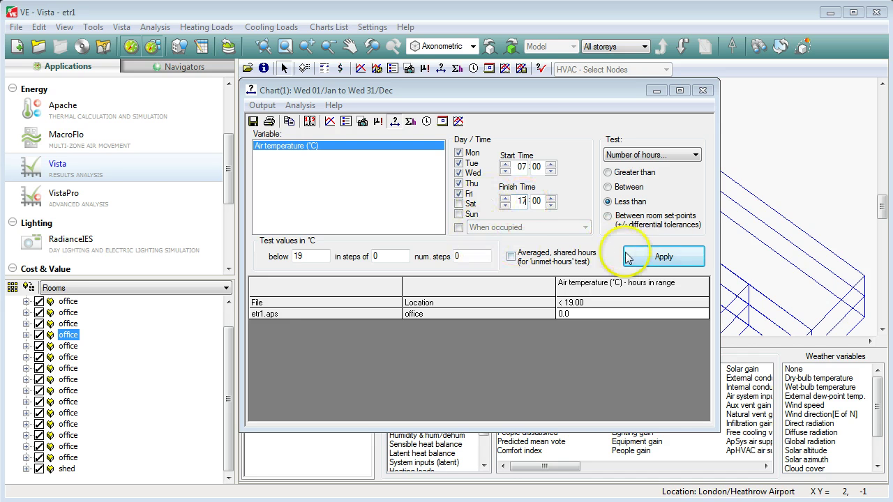
left_click(651, 258)
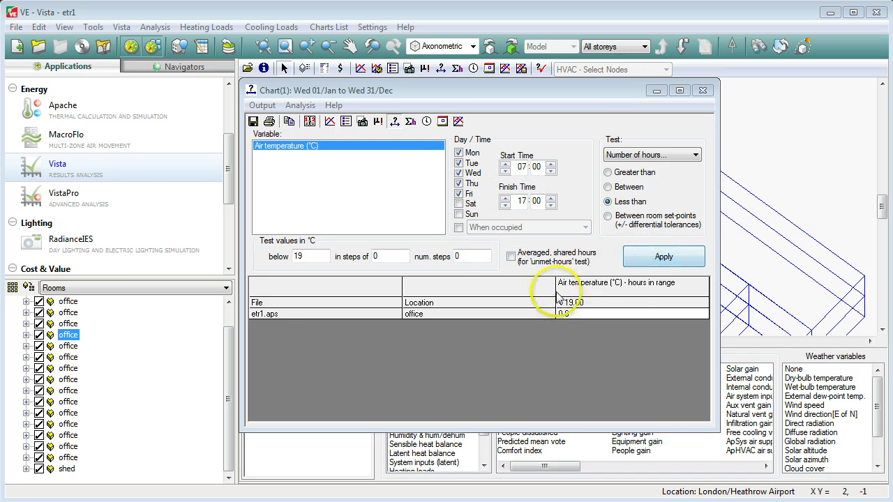
left_click(322, 259)
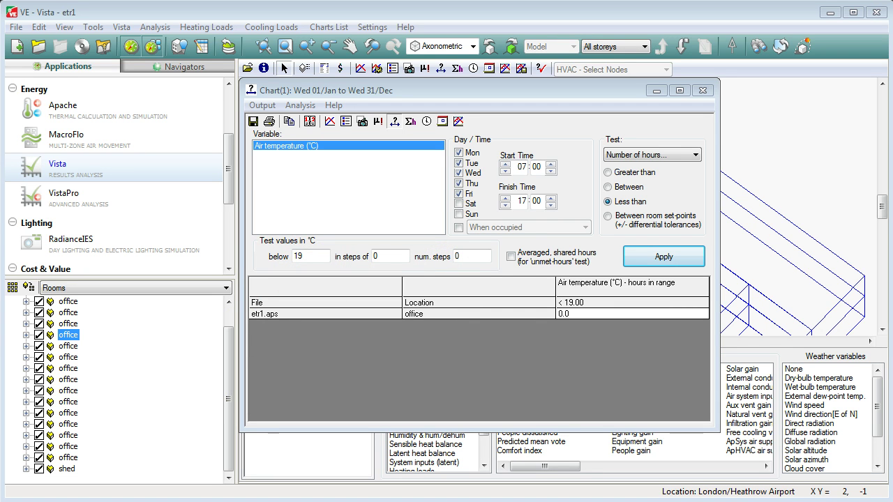
Step: Count occupied office hours above 19 °C, then above 20 °C
left_click(458, 228)
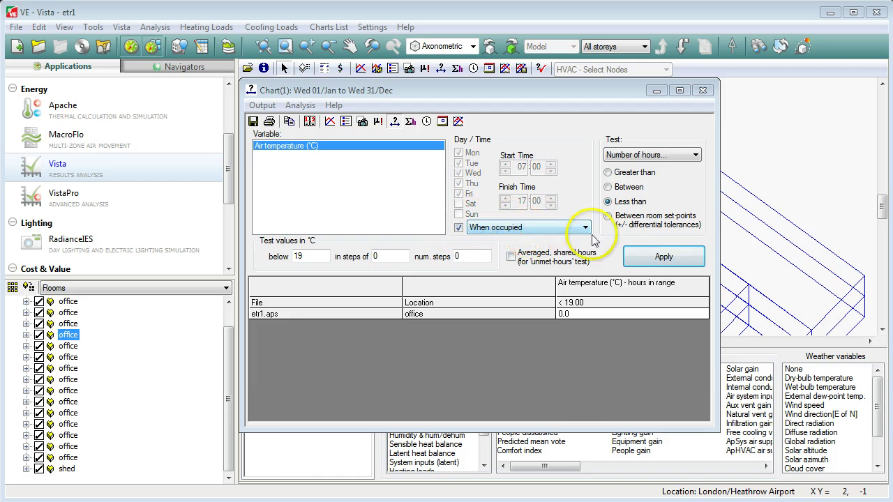
left_click(607, 172)
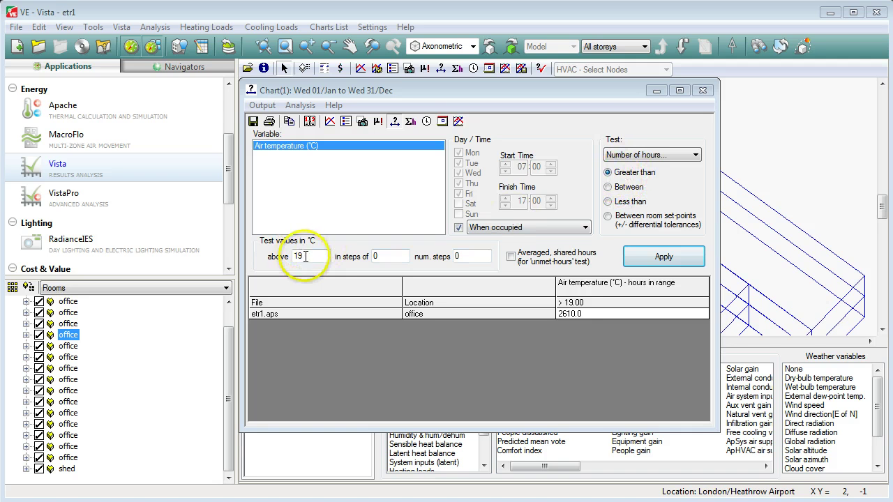
left_click_drag(305, 260, 289, 257)
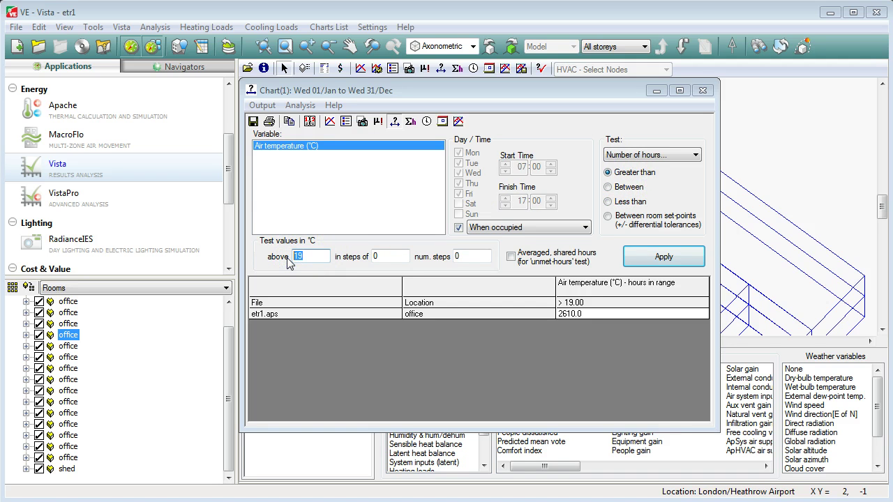
type("20")
left_click(660, 256)
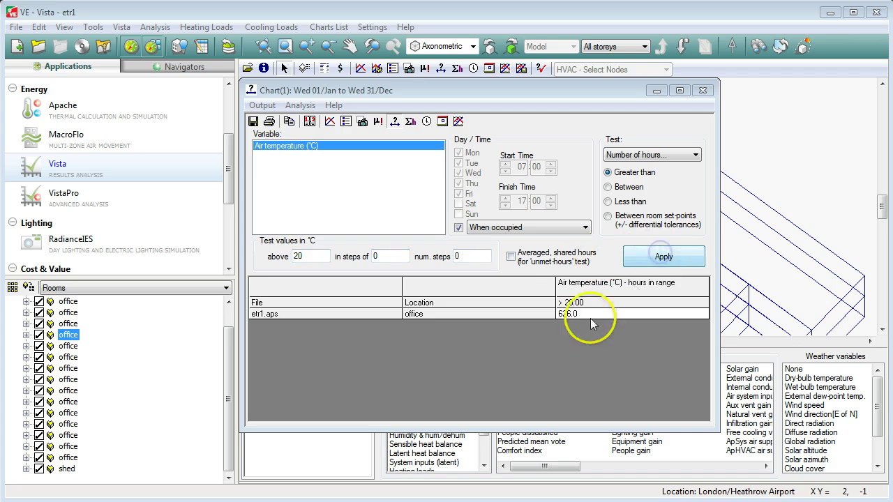
Step: Raise the threshold to 21 °C, giving 485 hours, and move the results window left
left_click_drag(324, 257, 292, 245)
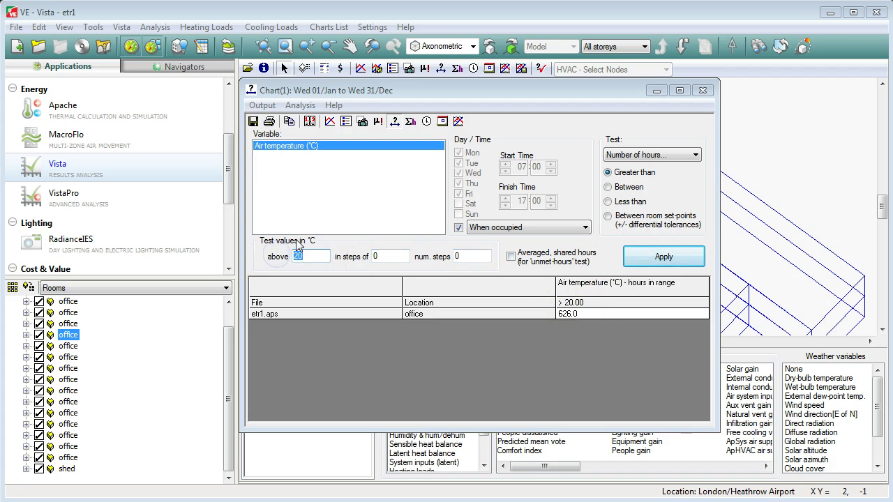
type("21")
left_click(666, 256)
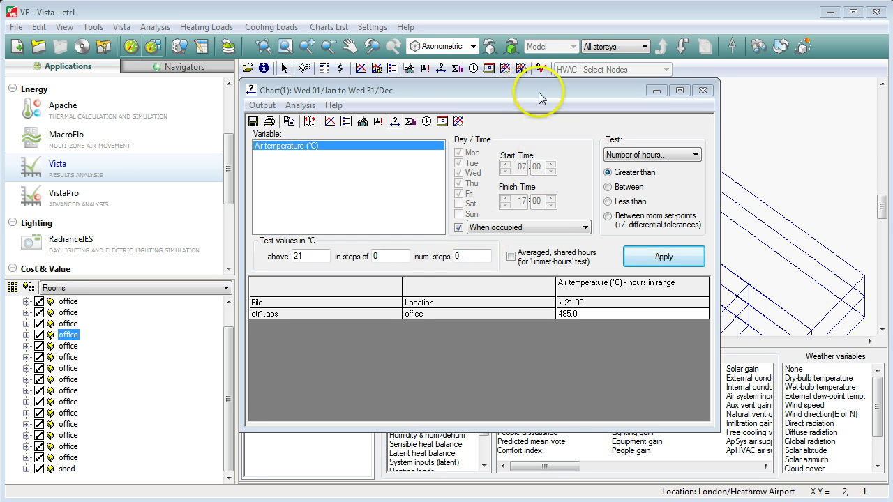
left_click_drag(539, 98, 464, 105)
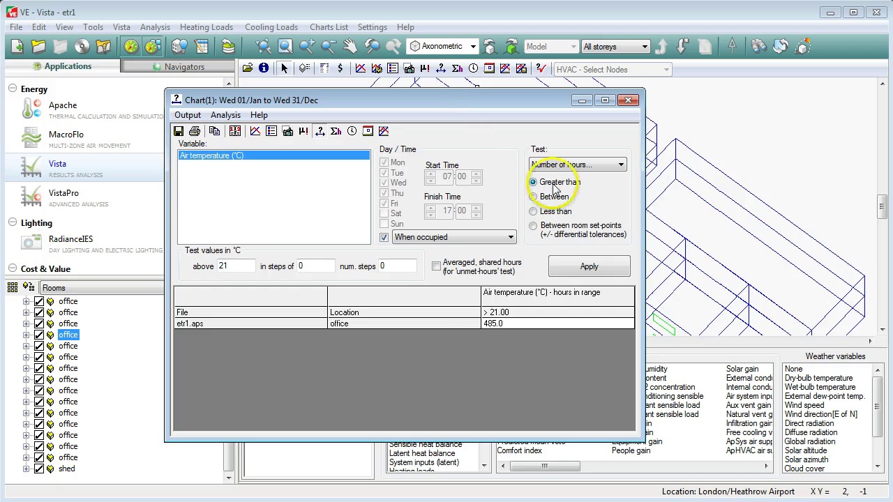
Step: Close the hours-in-range chart and select heating plant sensible load as the office room variable
left_click(628, 102)
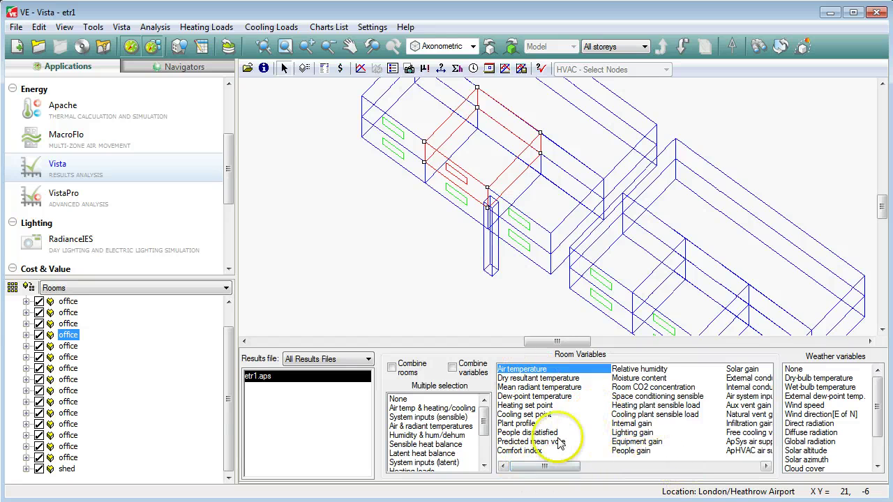
left_click(651, 406)
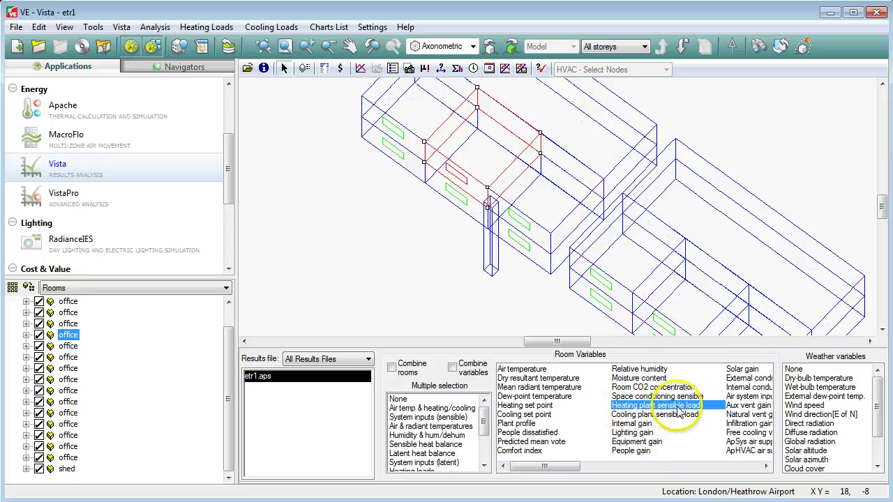
left_click(458, 70)
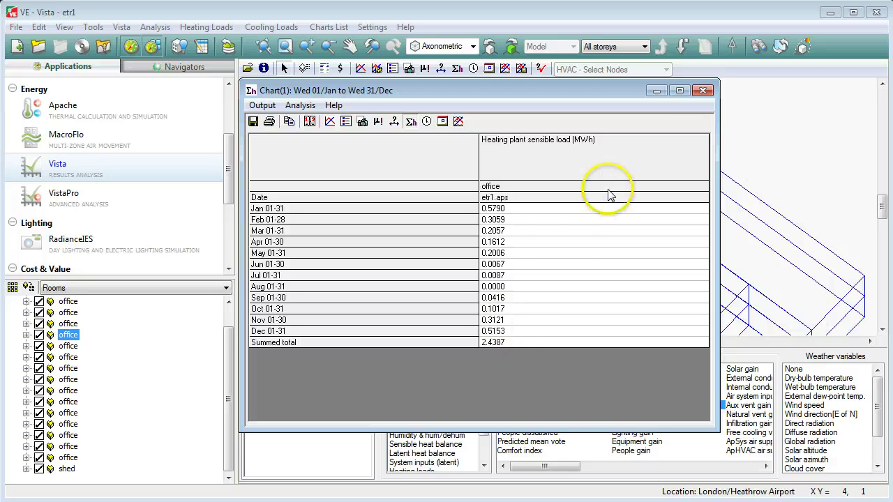
left_click(703, 91)
mouse_move(565, 471)
left_mouse_down()
mouse_move(662, 473)
mouse_move(542, 468)
left_mouse_up()
left_click(598, 408)
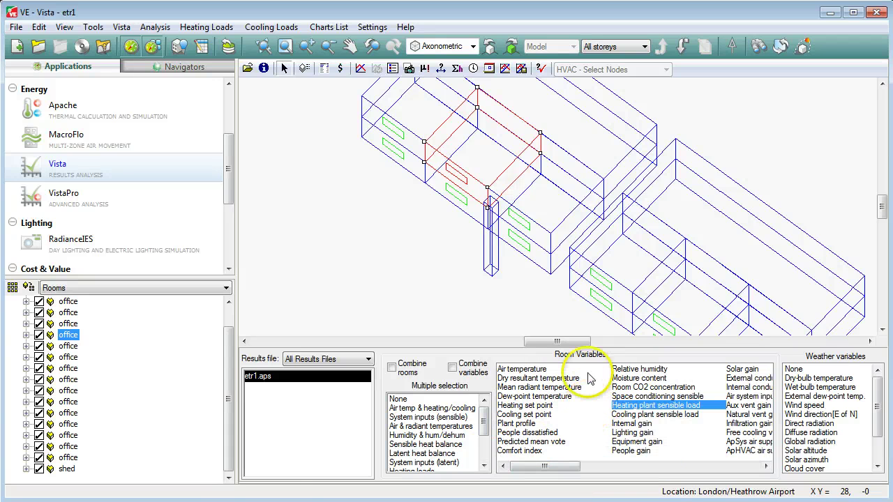